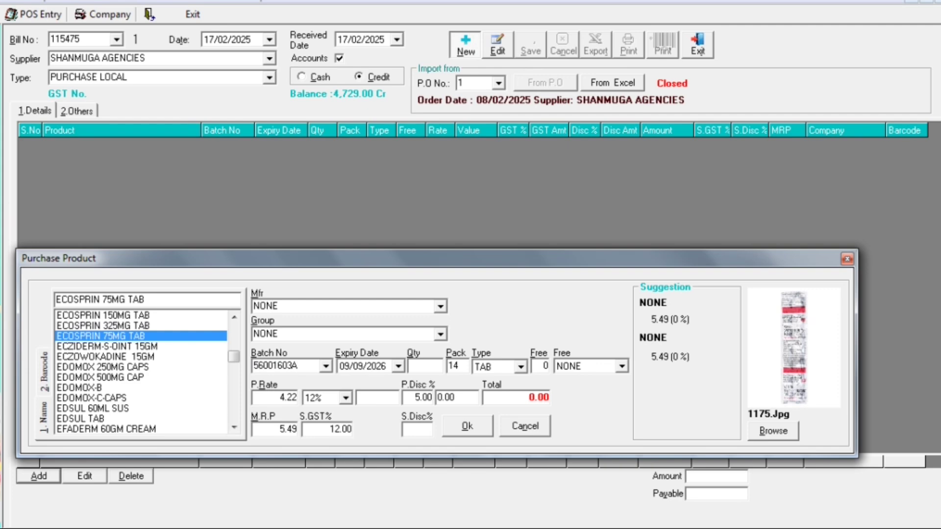
Set the quantity of ECOSPRIN 75MG TAB to 28, keeping its pack size and type.
{"action": "key", "text": "Return"}
{"action": "key", "text": "Return"}
{"action": "type", "text": "8.98"}
{"action": "key", "text": "Return"}
{"action": "key", "text": "Return"}
{"action": "key", "text": "Return"}
{"action": "key", "text": "Return"}
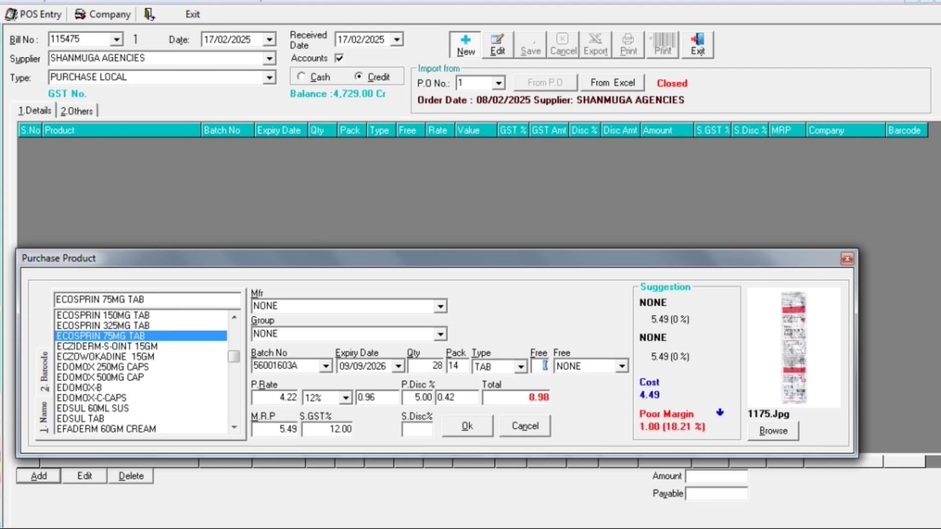
Accept the tablet's remaining free, rate, tax, discount and MRP details and add it to the purchase bill.
{"action": "key", "text": "Return"}
{"action": "key", "text": "Return"}
{"action": "key", "text": "Return"}
{"action": "key", "text": "Return"}
{"action": "key", "text": "Return"}
{"action": "key", "text": "Return"}
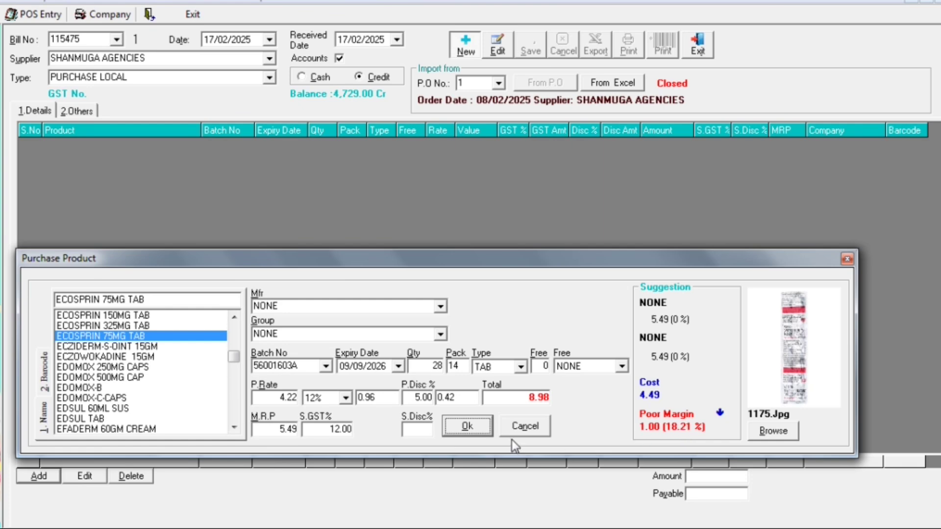
{"action": "left_click", "coordinate": [480, 431]}
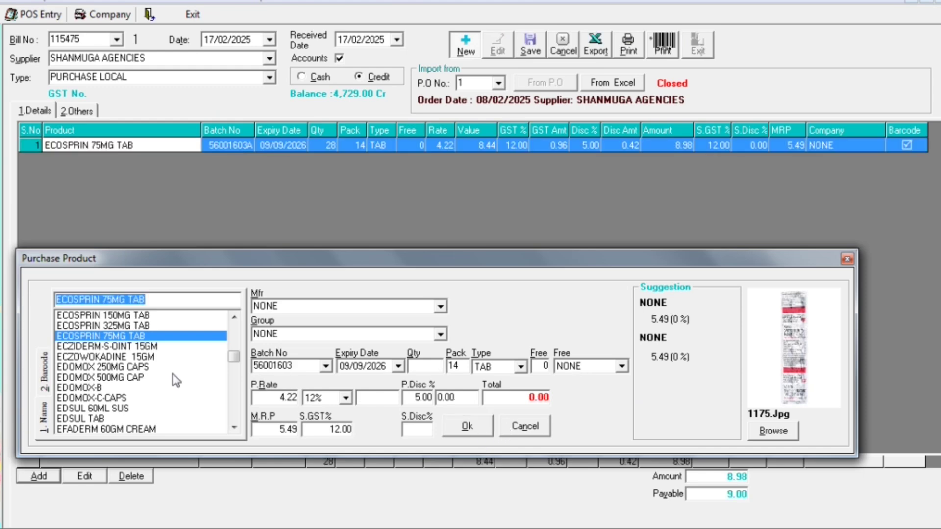
Choose VOLINI SPRAY 15 GM as the next purchase product, keeping its suggested batch number.
{"action": "type", "text": "VI"}
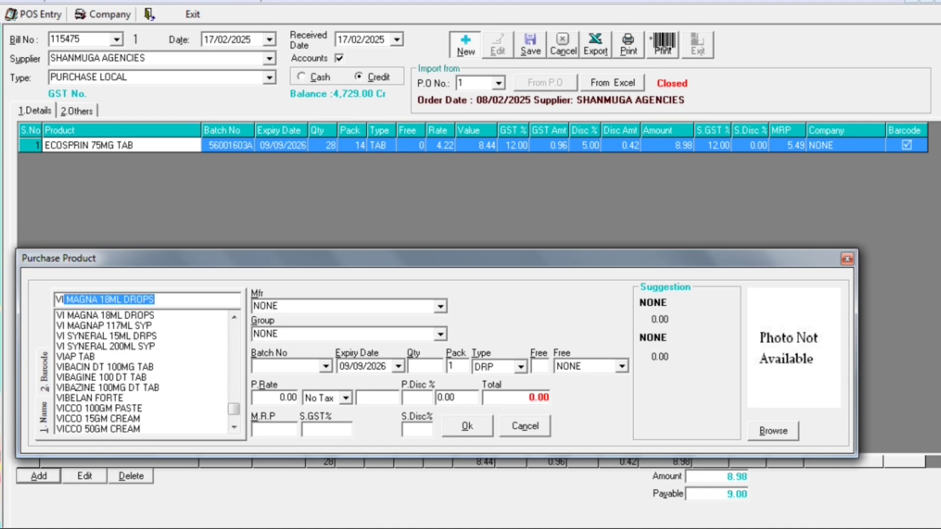
{"action": "key", "text": "BackSpace"}
{"action": "key", "text": "BackSpace"}
{"action": "type", "text": "OLINI GEL OINT"}
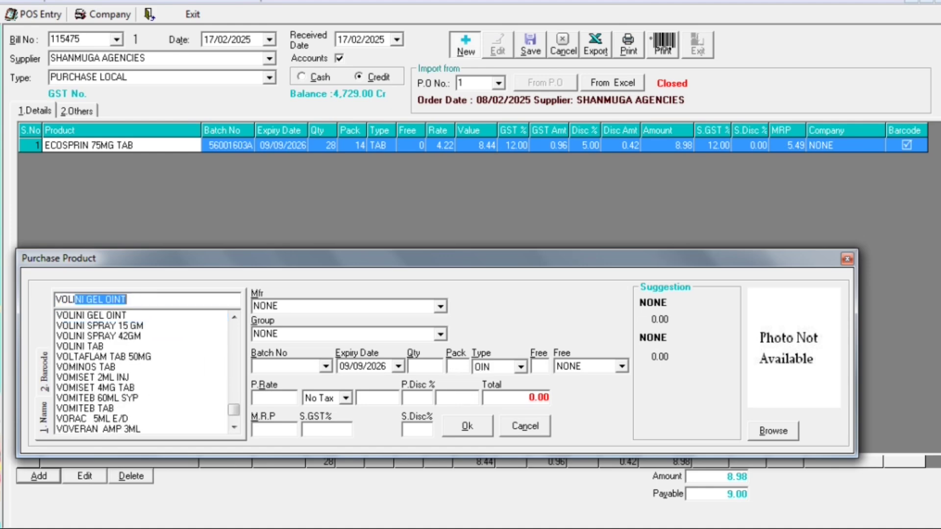
{"action": "key", "text": "Down"}
{"action": "key", "text": "Down"}
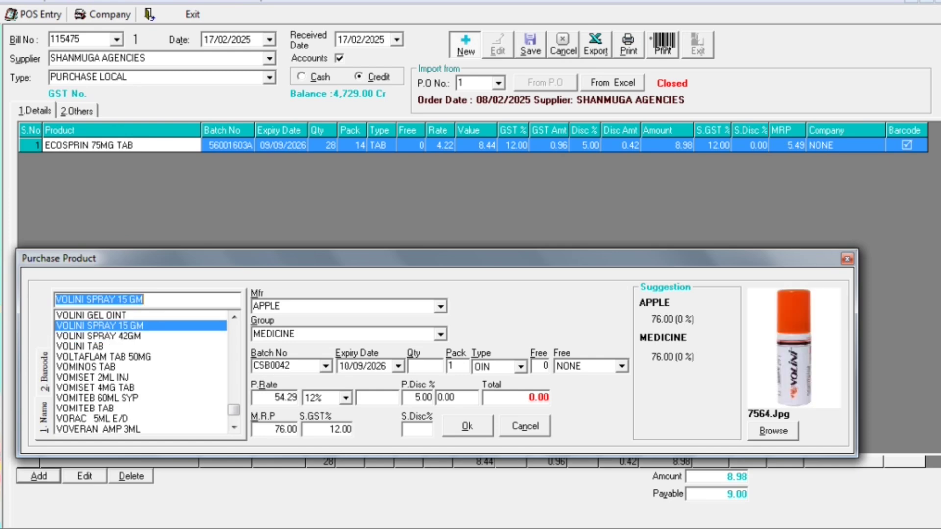
{"action": "key", "text": "Return"}
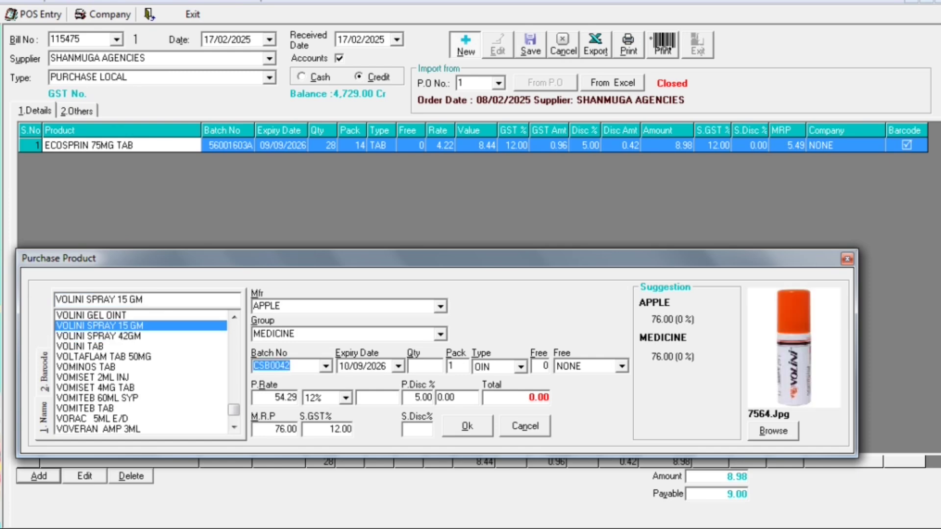
{"action": "key", "text": "Return"}
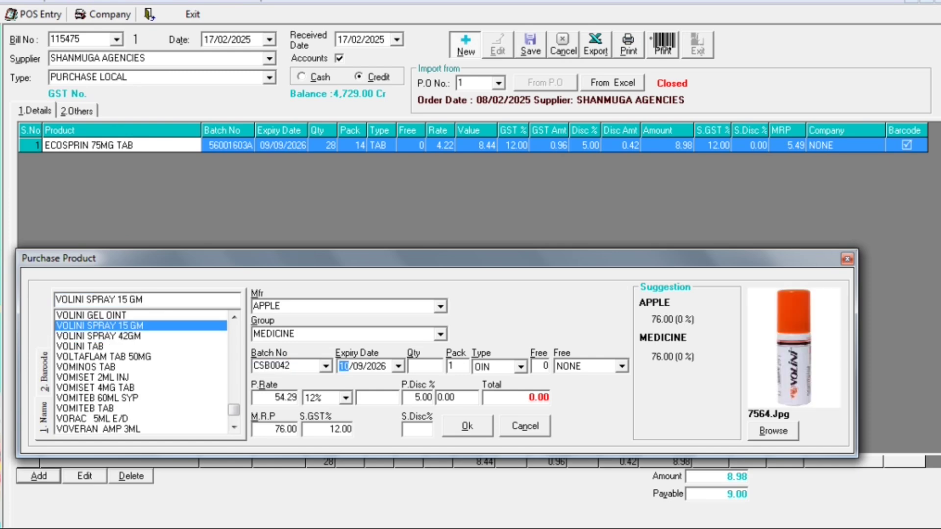
Keep the 15 GM spray's expiry date and set its quantity to 1.
{"action": "key", "text": "Return"}
{"action": "type", "text": "1"}
{"action": "key", "text": "Return"}
{"action": "key", "text": "Return"}
{"action": "key", "text": "Return"}
{"action": "key", "text": "Return"}
{"action": "key", "text": "Return"}
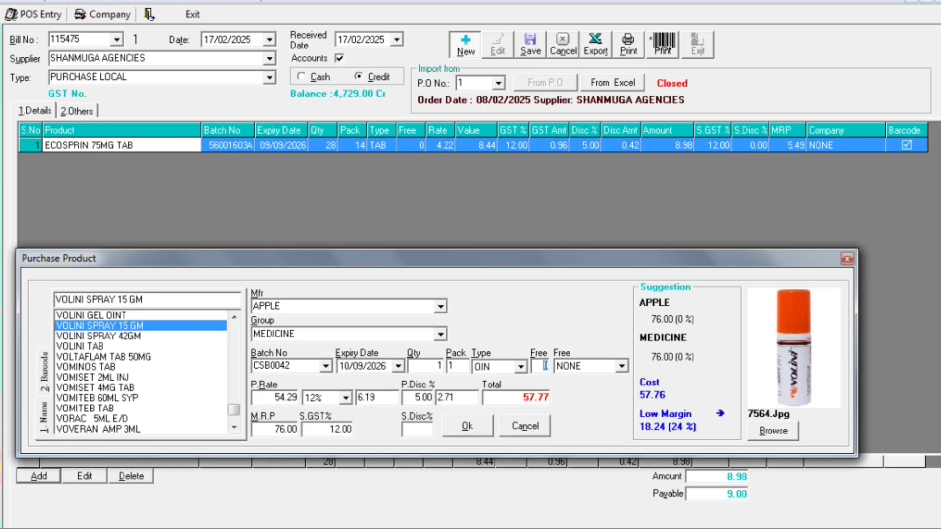
Accept the 15 GM spray's remaining free, pricing and tax details and add it to the purchase bill.
{"action": "key", "text": "Return"}
{"action": "key", "text": "Return"}
{"action": "key", "text": "Return"}
{"action": "key", "text": "Return"}
{"action": "key", "text": "Return"}
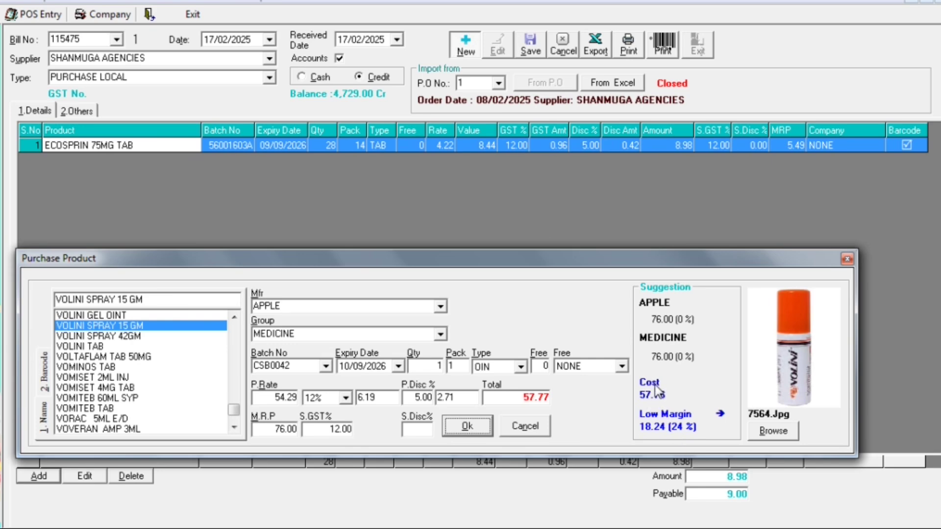
{"action": "key", "text": "Return"}
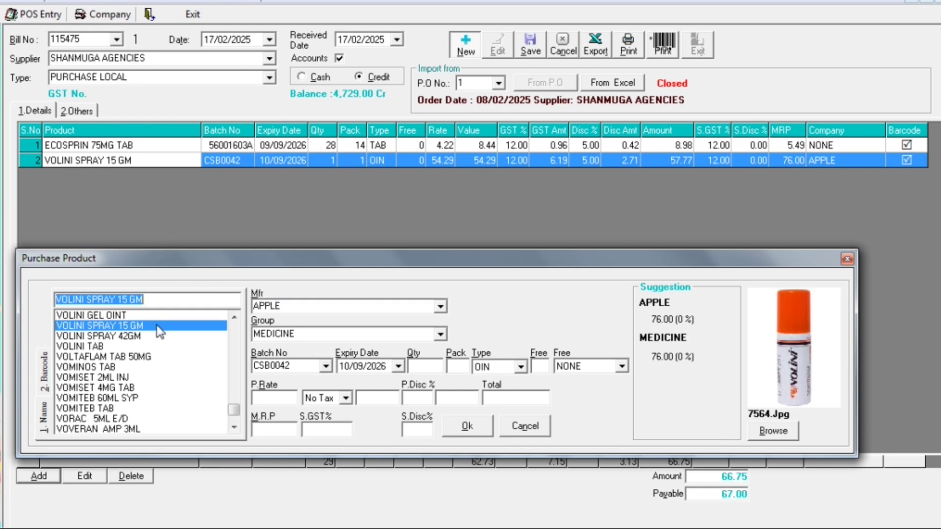
Choose VOLINI SPRAY 42GM as the next purchase product, keeping its suggested batch number.
{"action": "type", "text": "VOLINI GEL OINT"}
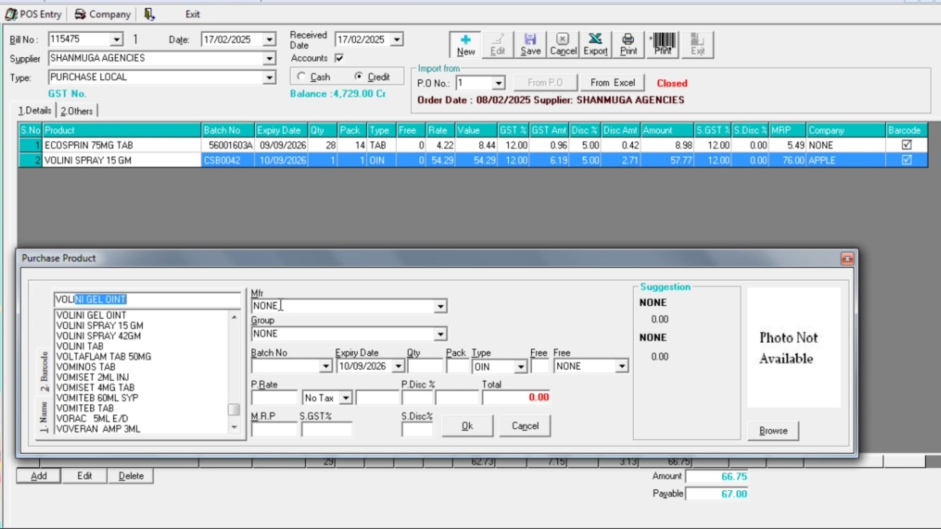
{"action": "key", "text": "Down"}
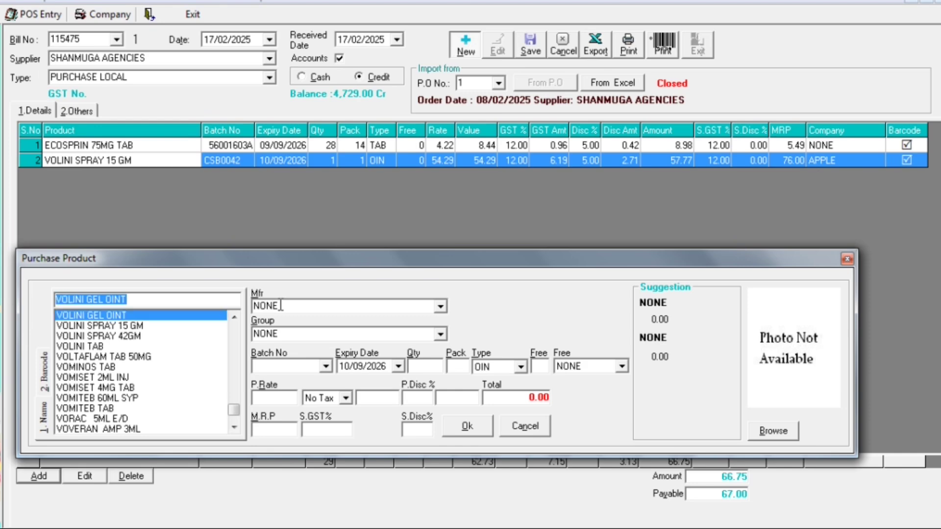
{"action": "key", "text": "Down"}
{"action": "key", "text": "Down"}
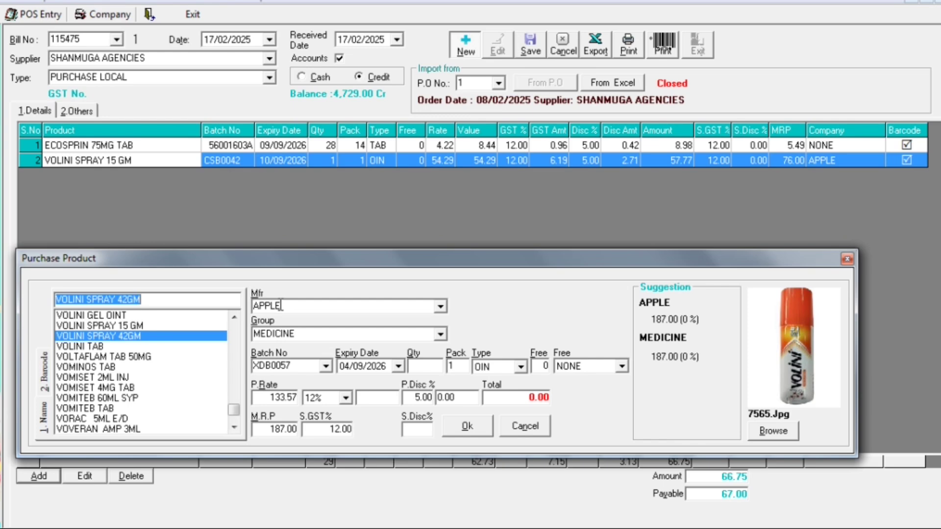
{"action": "key", "text": "Return"}
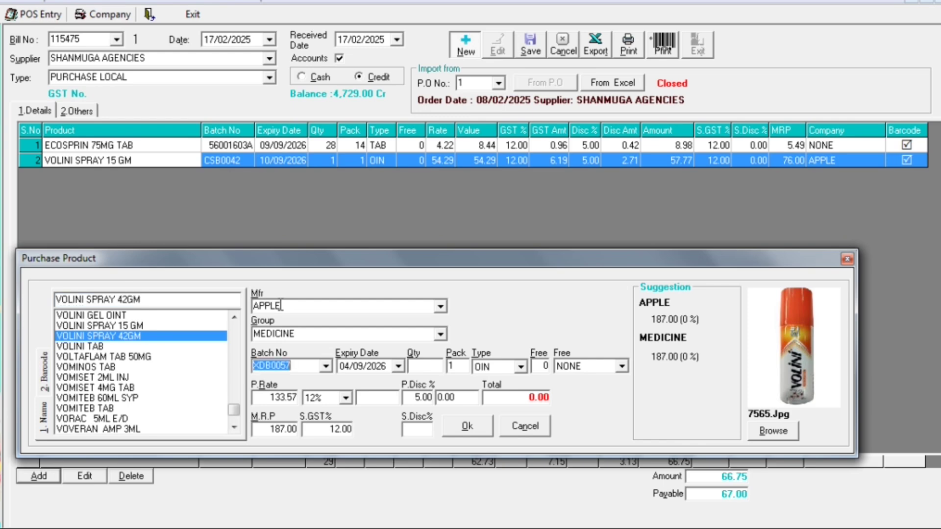
{"action": "key", "text": "Return"}
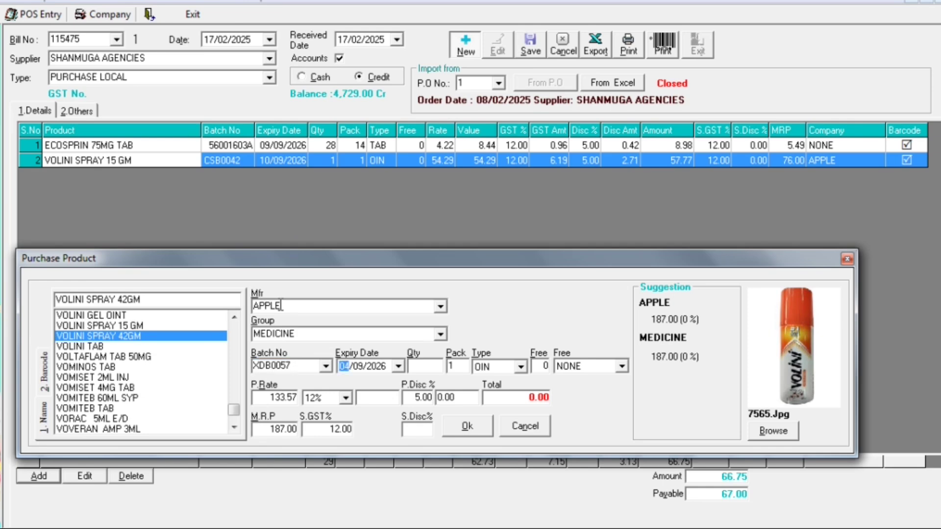
Set the 42GM spray's quantity to 1, keeping its expiry date, pack, type and free quantity.
{"action": "key", "text": "Return"}
{"action": "type", "text": "1"}
{"action": "key", "text": "Return"}
{"action": "key", "text": "Return"}
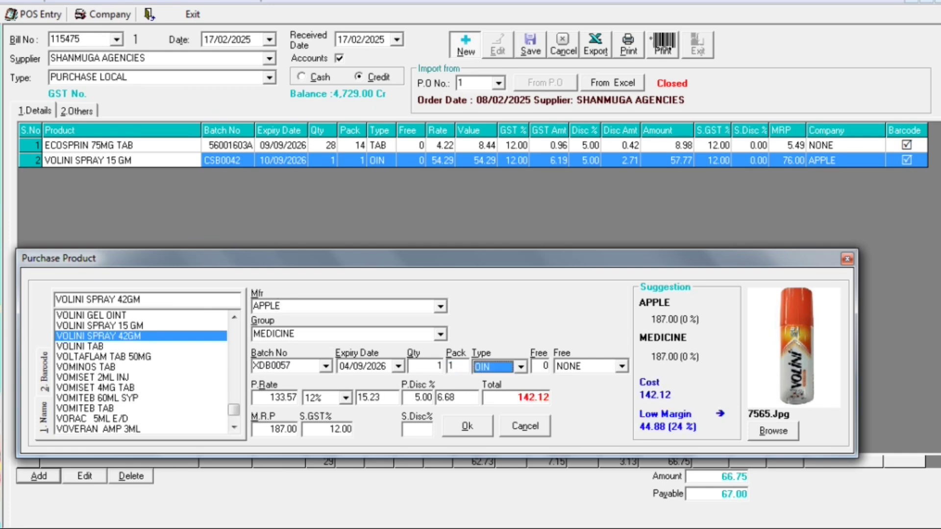
{"action": "key", "text": "Return"}
{"action": "key", "text": "Return"}
{"action": "key", "text": "Return"}
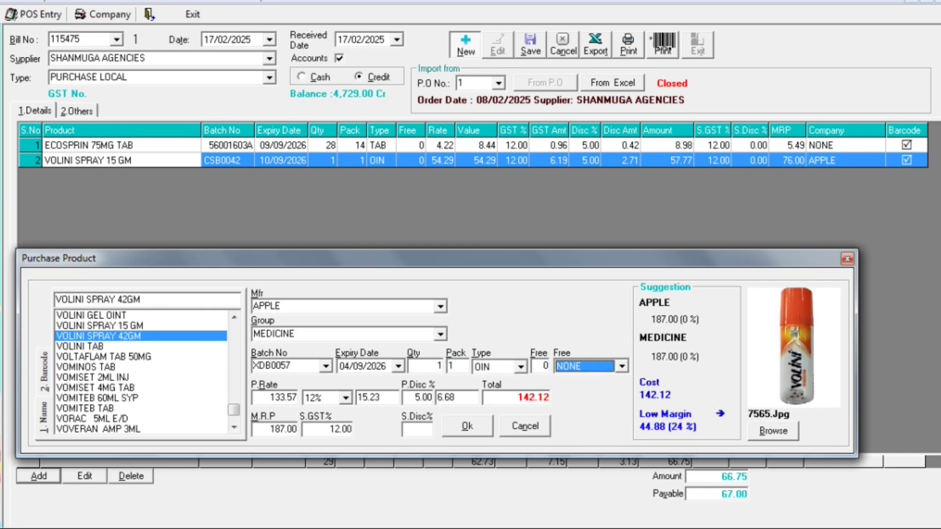
Accept the 42GM spray's remaining pricing, discount and tax details and add it to the purchase bill.
{"action": "key", "text": "Return"}
{"action": "key", "text": "Return"}
{"action": "key", "text": "Return"}
{"action": "key", "text": "Return"}
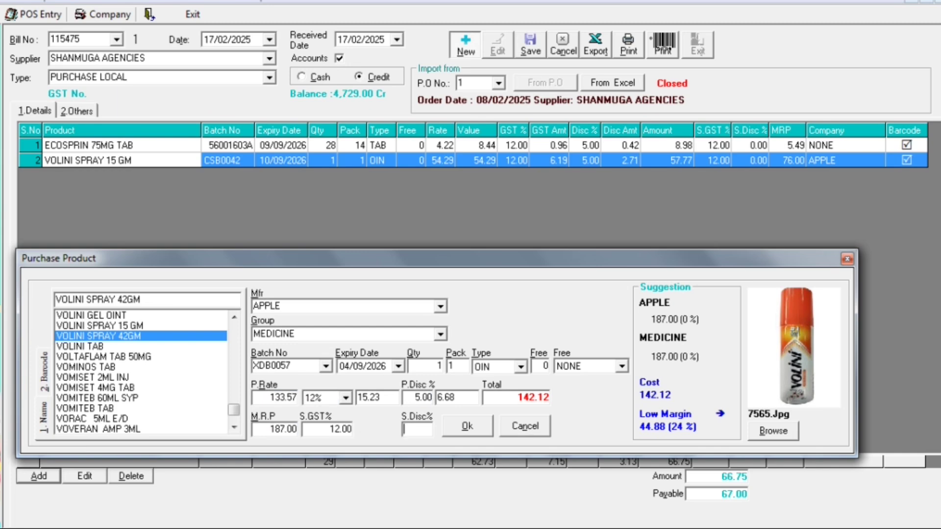
{"action": "key", "text": "Return"}
{"action": "key", "text": "Return"}
Choose GLOBE TERIAL G CREAM with its suggested batch and expiry date, and set the quantity to 10.
{"action": "type", "text": "GLOBE TERIAL G CREAM"}
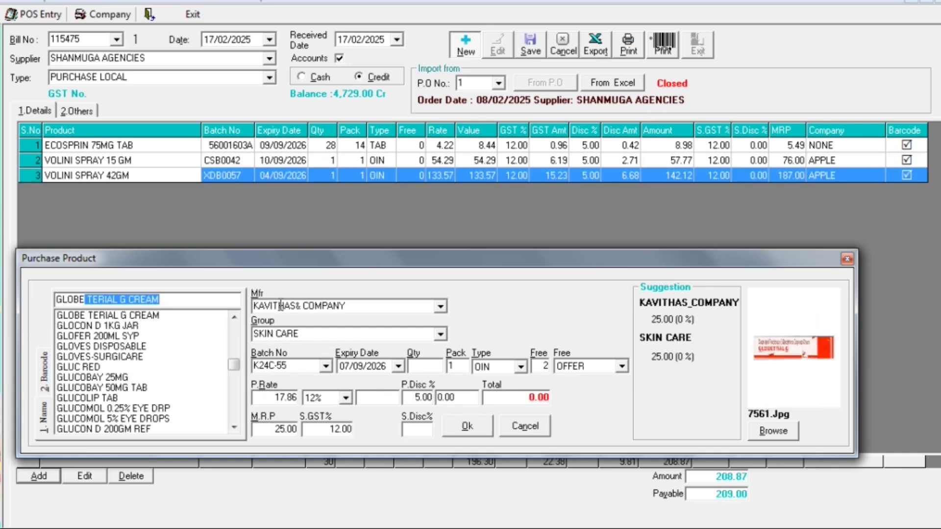
{"action": "key", "text": "Down"}
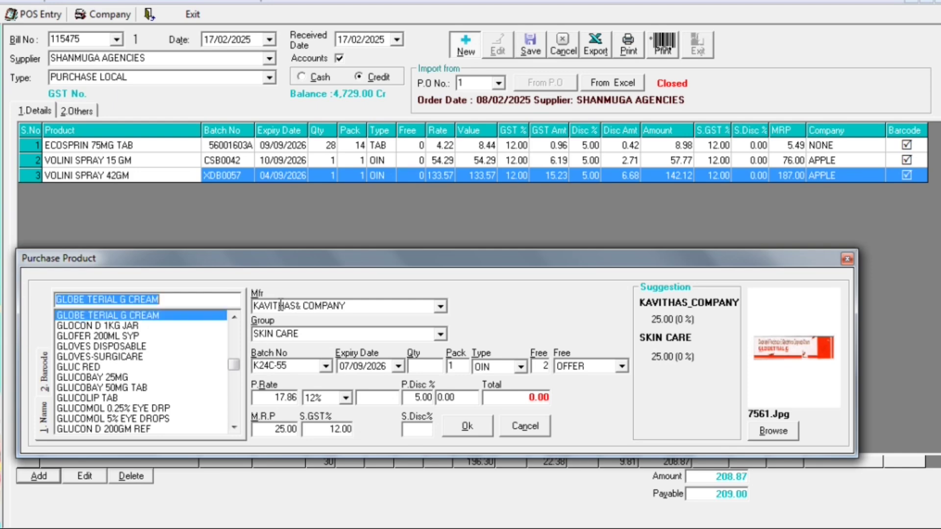
{"action": "key", "text": "Return"}
{"action": "key", "text": "Return"}
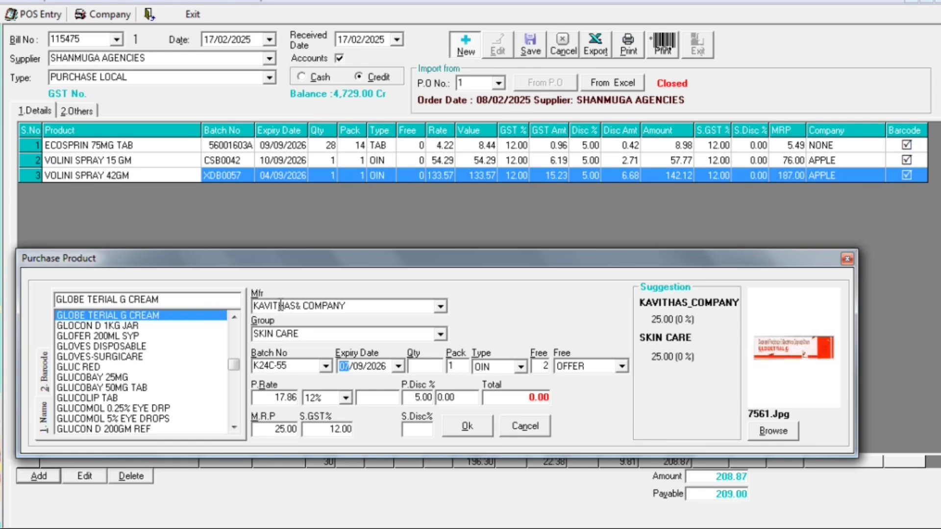
{"action": "key", "text": "Return"}
{"action": "type", "text": "10"}
{"action": "key", "text": "Return"}
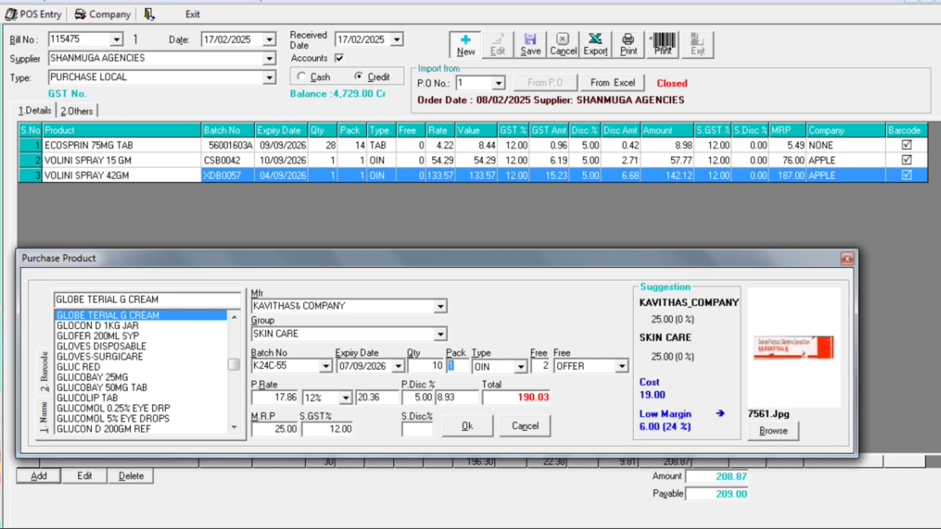
Try a free quantity of 0 for the cream.
{"action": "key", "text": "Return"}
{"action": "key", "text": "Return"}
{"action": "type", "text": "0"}
{"action": "key", "text": "Return"}
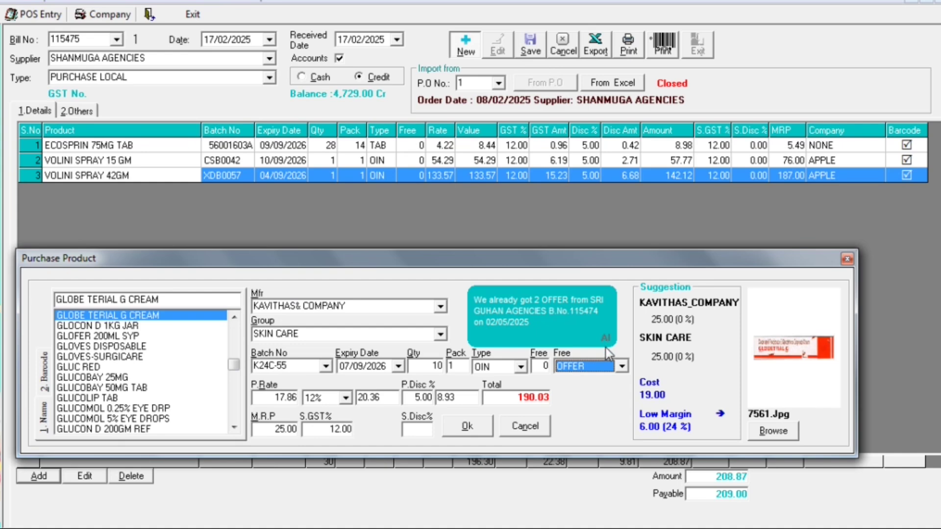
Set the cream's free quantity to 2 with the OFFER free type and add it to the purchase bill.
{"action": "left_click", "coordinate": [538, 367]}
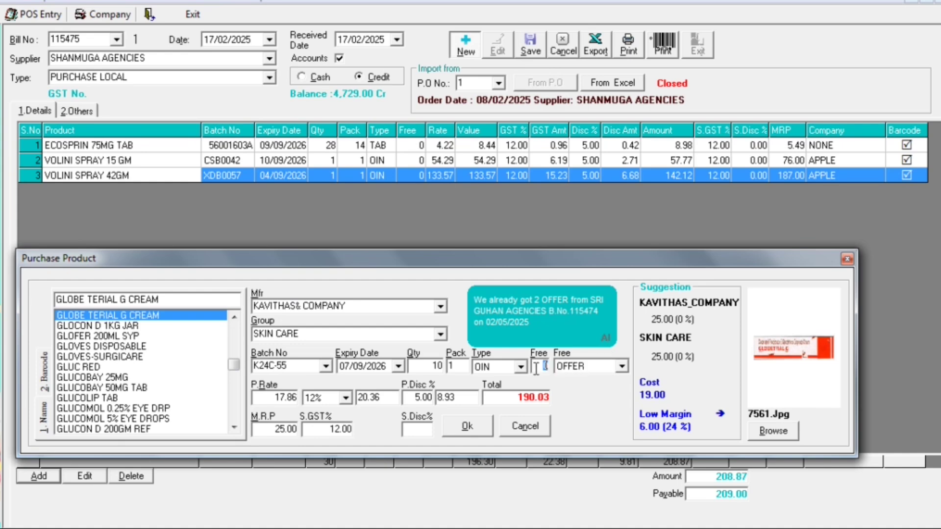
{"action": "type", "text": "2"}
{"action": "key", "text": "Return"}
{"action": "key", "text": "Return"}
{"action": "key", "text": "Return"}
{"action": "key", "text": "Return"}
{"action": "key", "text": "Return"}
{"action": "key", "text": "Return"}
{"action": "key", "text": "Return"}
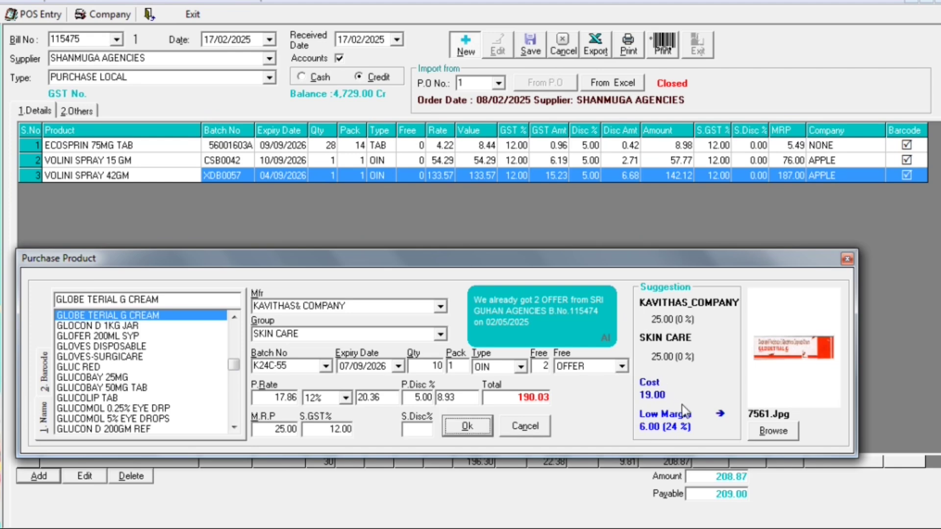
{"action": "key", "text": "Return"}
Choose CUTICAL LOTION with its suggested batch and expiry date, and set the quantity to 10.
{"action": "type", "text": "CUTFAR 15GM OIN"}
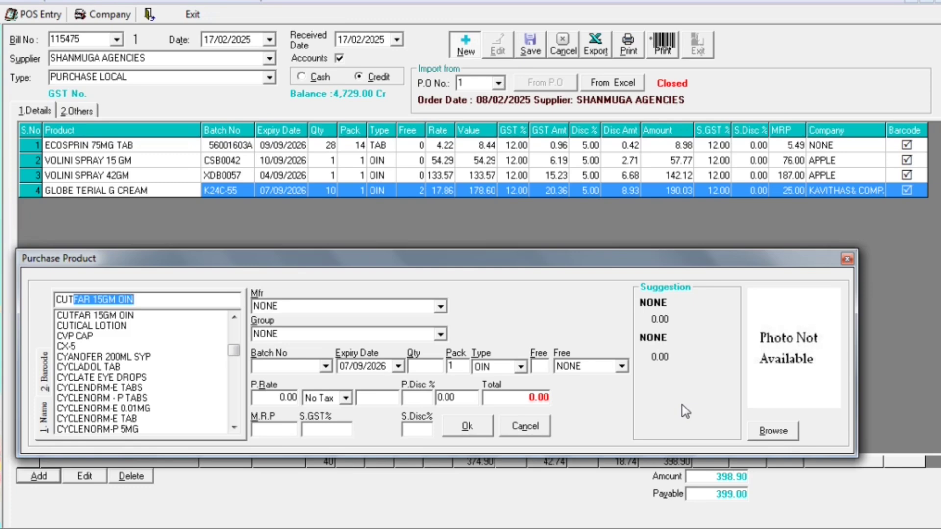
{"action": "key", "text": "Down"}
{"action": "key", "text": "Down"}
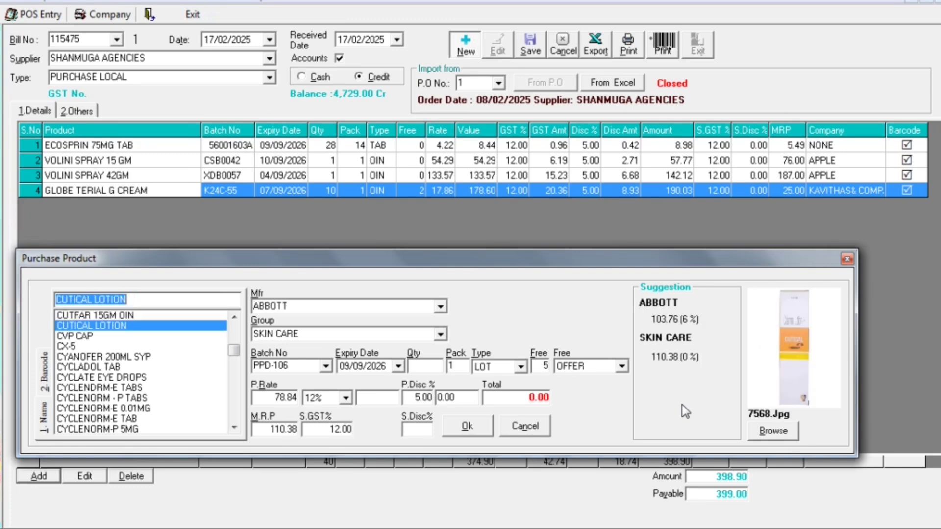
{"action": "key", "text": "Return"}
{"action": "key", "text": "Return"}
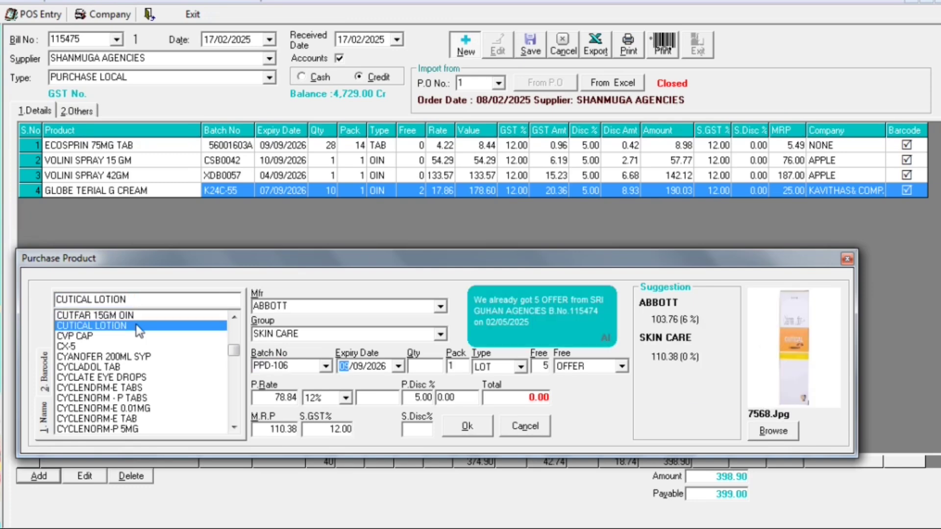
{"action": "key", "text": "Return"}
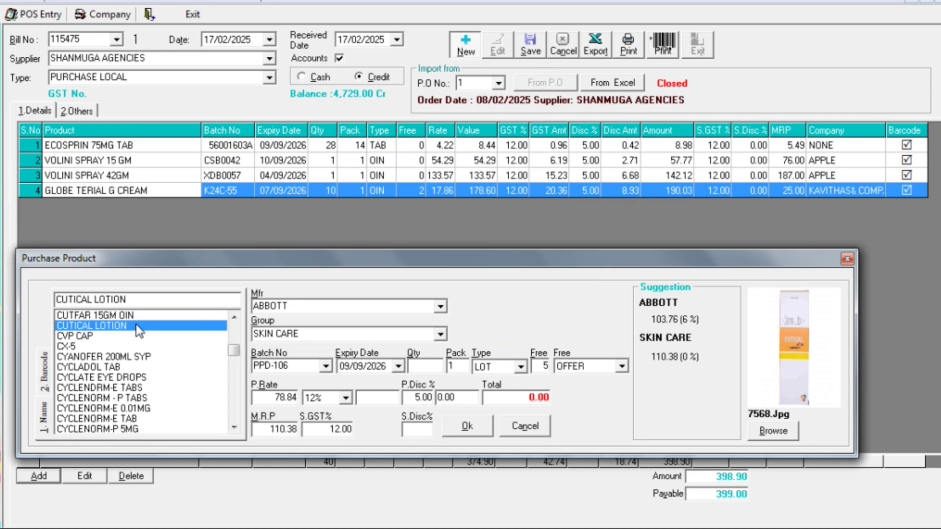
{"action": "type", "text": "10"}
{"action": "key", "text": "Return"}
{"action": "key", "text": "Return"}
{"action": "key", "text": "Return"}
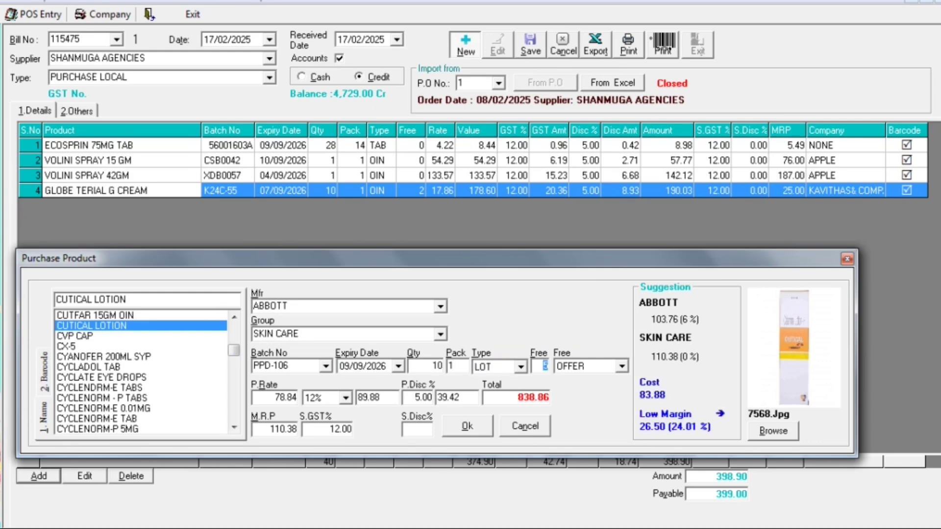
Try a free quantity of 0 for the lotion and set it back to 5.
{"action": "type", "text": "0"}
{"action": "key", "text": "Return"}
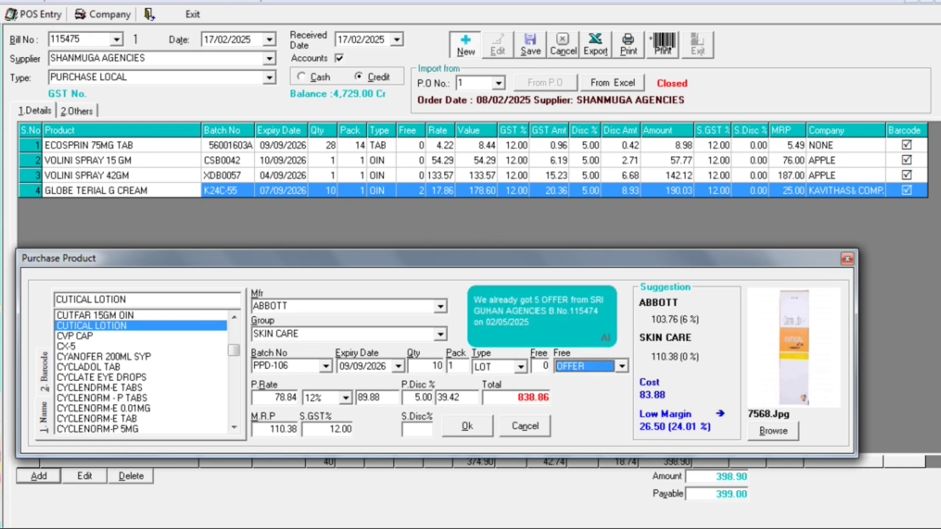
{"action": "key", "text": "shift+Tab"}
{"action": "type", "text": "5"}
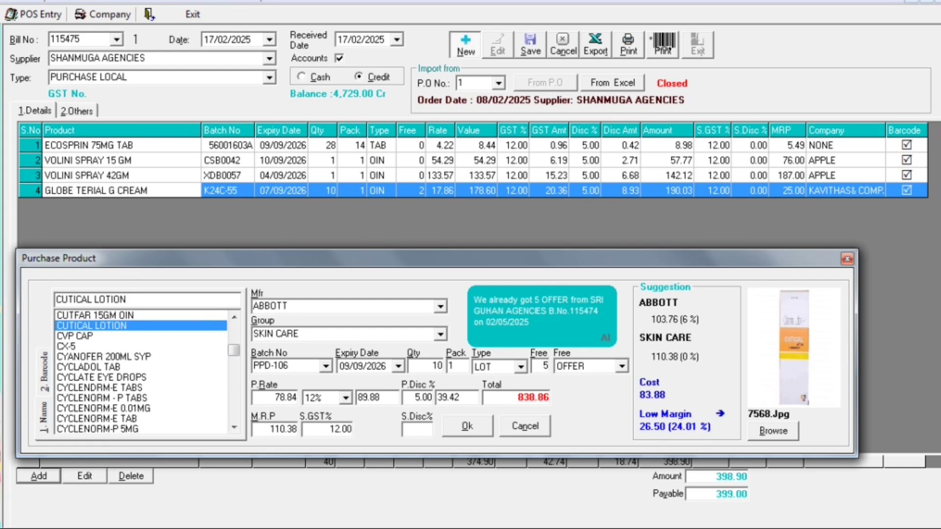
Set the lotion's purchase discount to 0%, accept its MRP and selling GST, and close the product entry.
{"action": "key", "text": "Return"}
{"action": "key", "text": "Return"}
{"action": "key", "text": "Return"}
{"action": "key", "text": "Return"}
{"action": "type", "text": "0"}
{"action": "key", "text": "Return"}
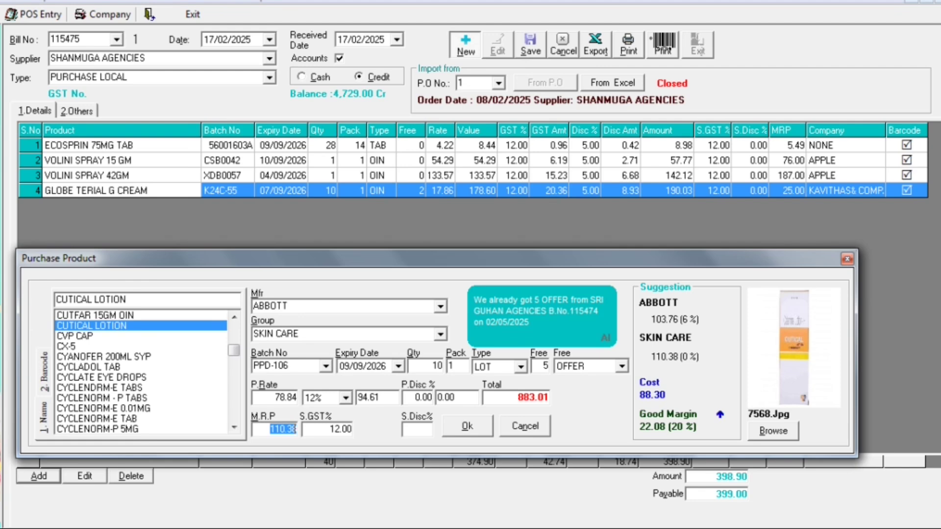
{"action": "key", "text": "Return"}
{"action": "key", "text": "Return"}
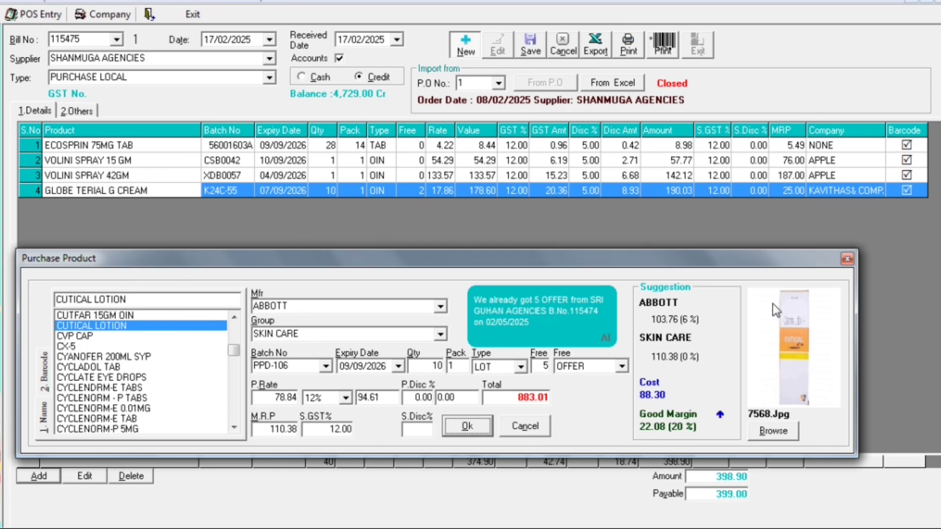
{"action": "left_click", "coordinate": [847, 258]}
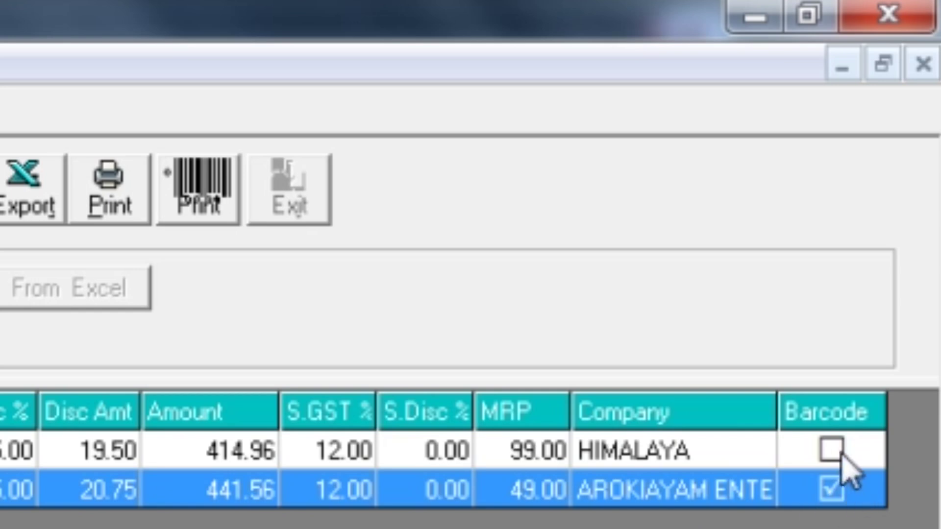
Mark the HIMALAYA item for barcode printing and open an enlarged print preview of the barcode labels.
{"action": "left_click", "coordinate": [907, 145]}
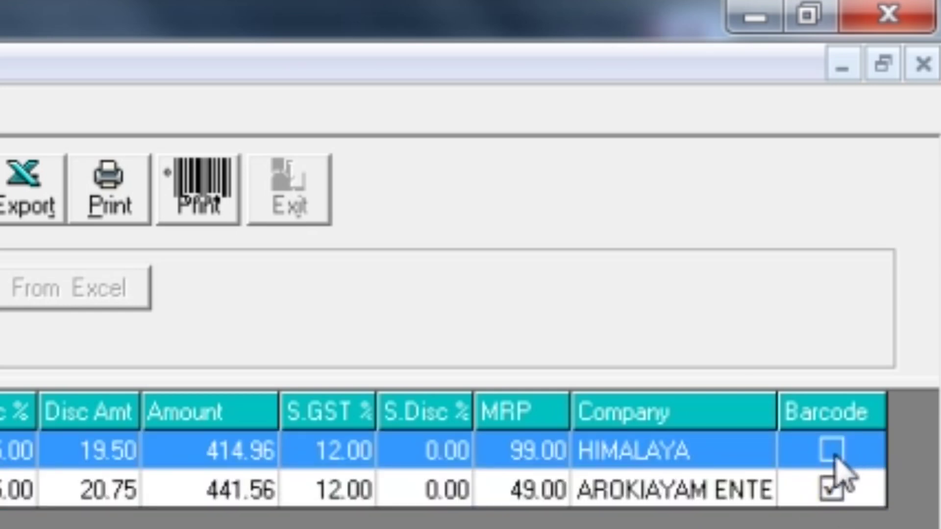
{"action": "left_click", "coordinate": [833, 454]}
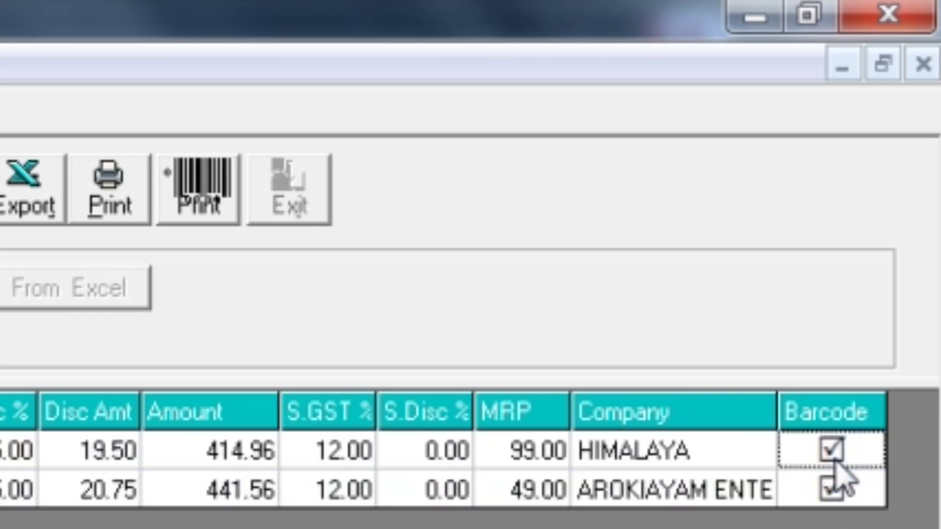
{"action": "left_click", "coordinate": [204, 197]}
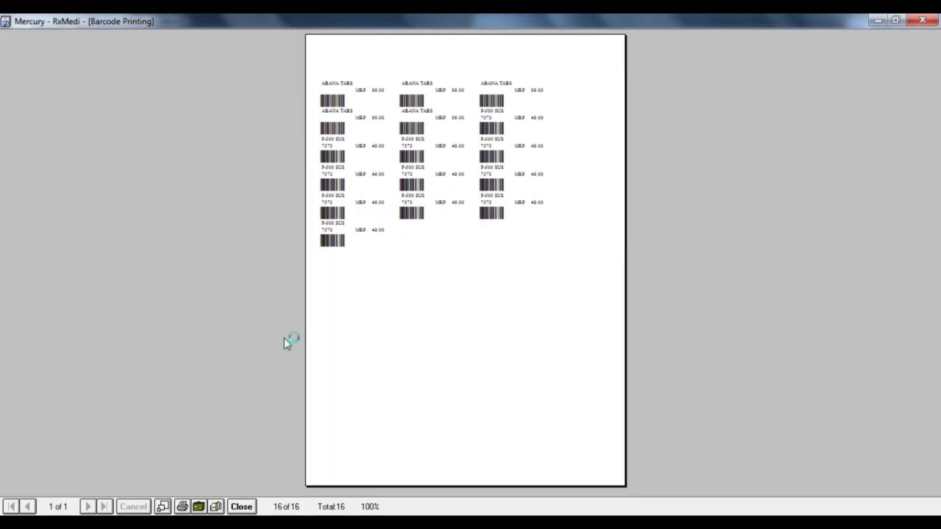
{"action": "left_click", "coordinate": [166, 508]}
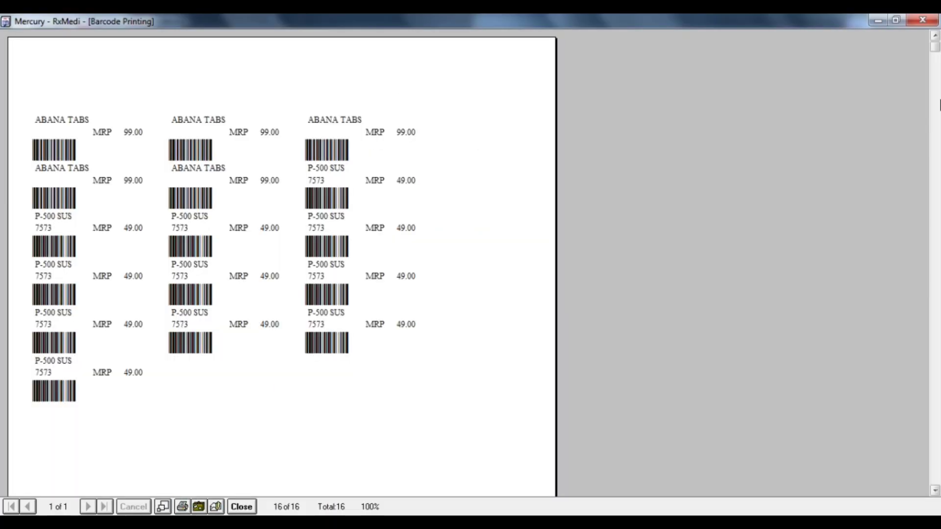